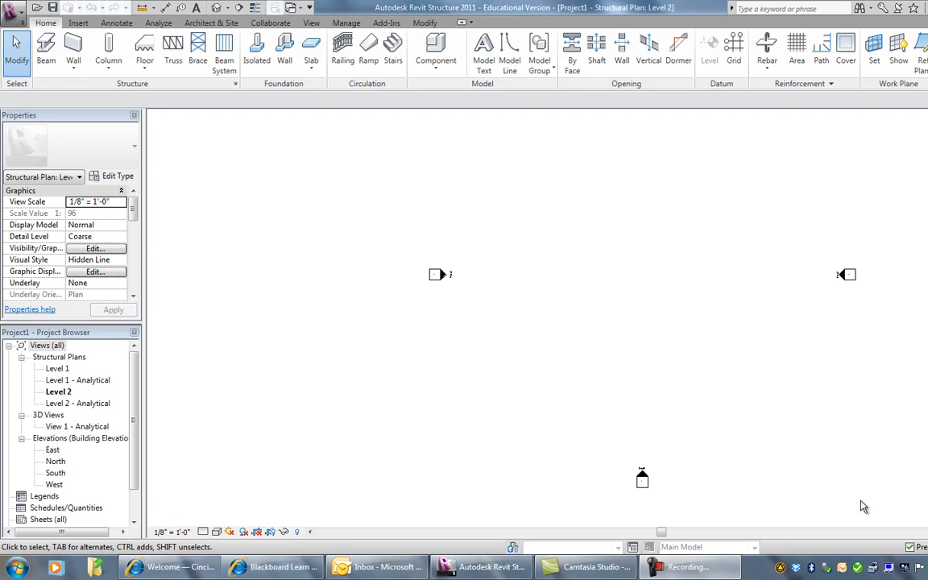
Step: Start placing a structural column and examine the concrete and wide-flange column types available in the project
{"action": "left_click", "coordinate": [110, 50]}
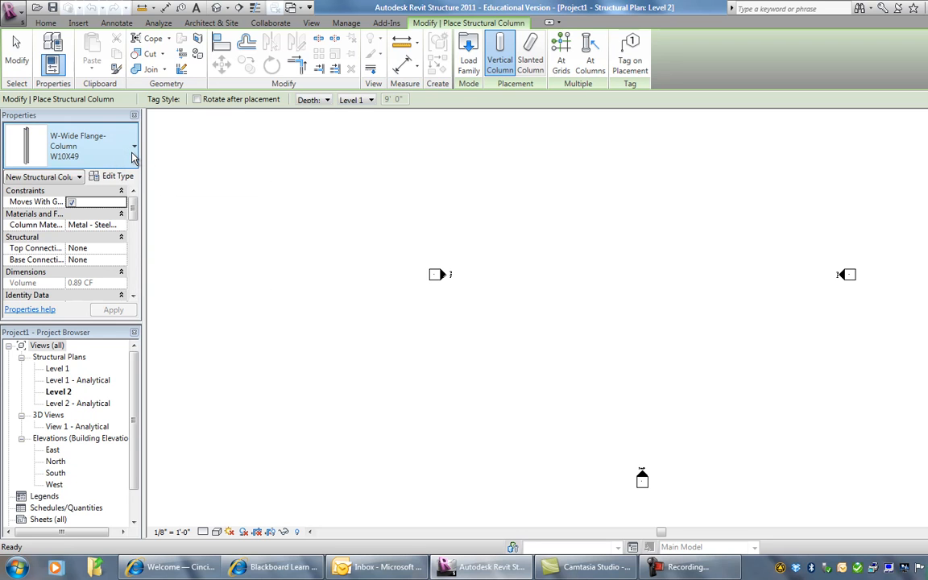
{"action": "left_click", "coordinate": [134, 155]}
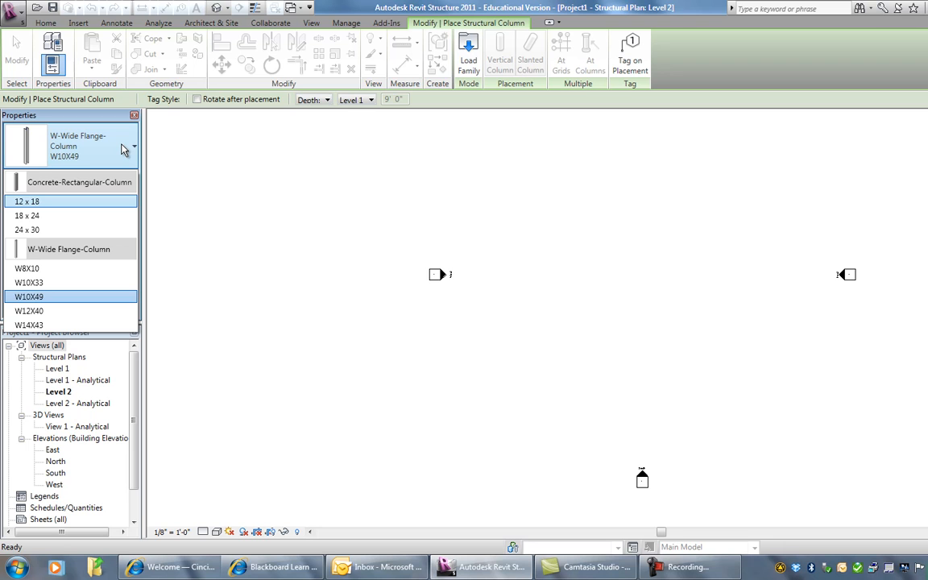
{"action": "left_click", "coordinate": [81, 26]}
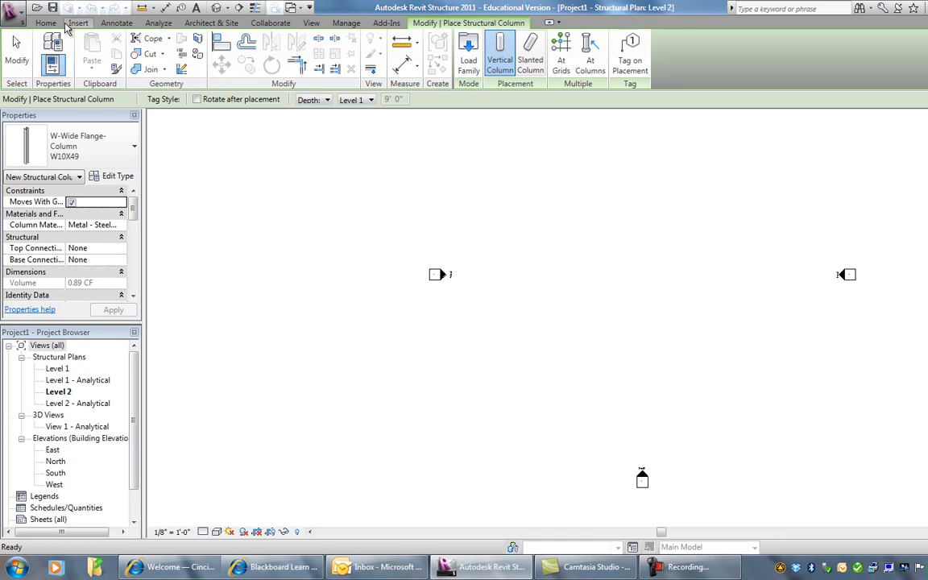
Step: Start loading a family from the library and go up to the RST 2011 folder
{"action": "left_click", "coordinate": [72, 24]}
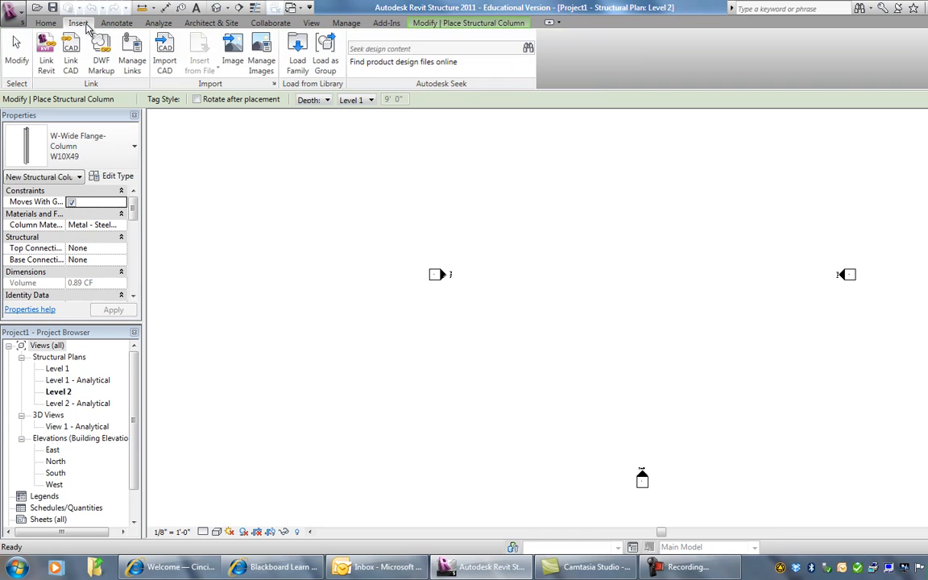
{"action": "left_click", "coordinate": [298, 49]}
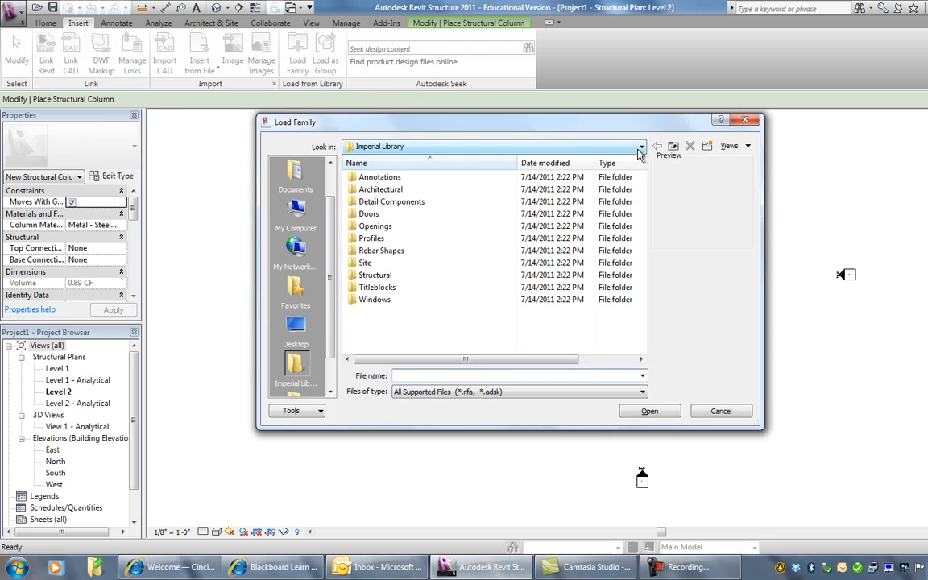
{"action": "left_click", "coordinate": [642, 147]}
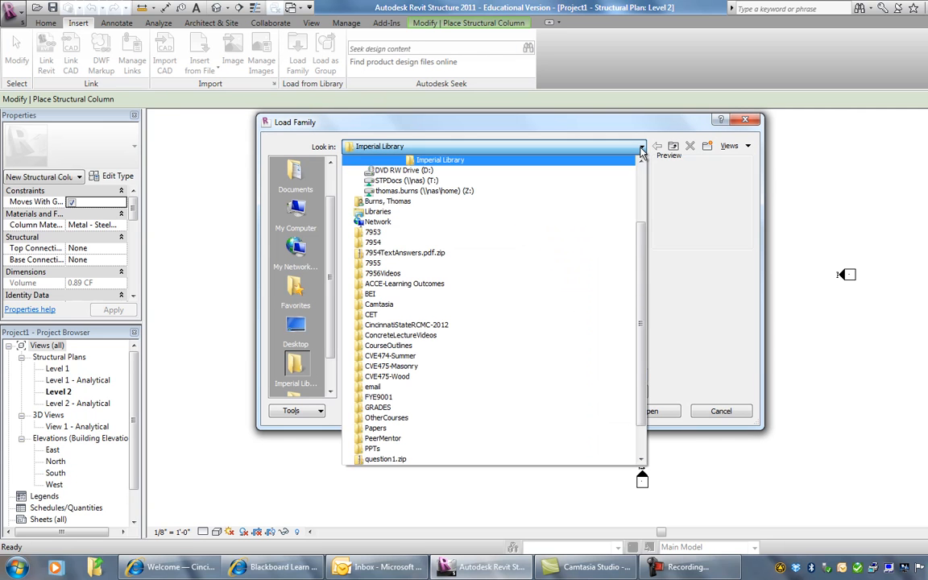
{"action": "left_click", "coordinate": [642, 162]}
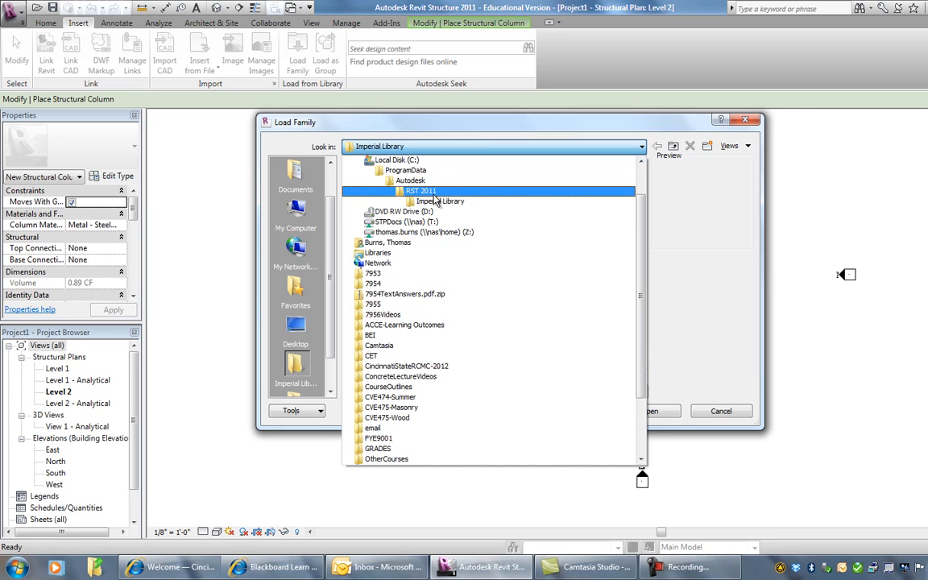
{"action": "left_click", "coordinate": [434, 193]}
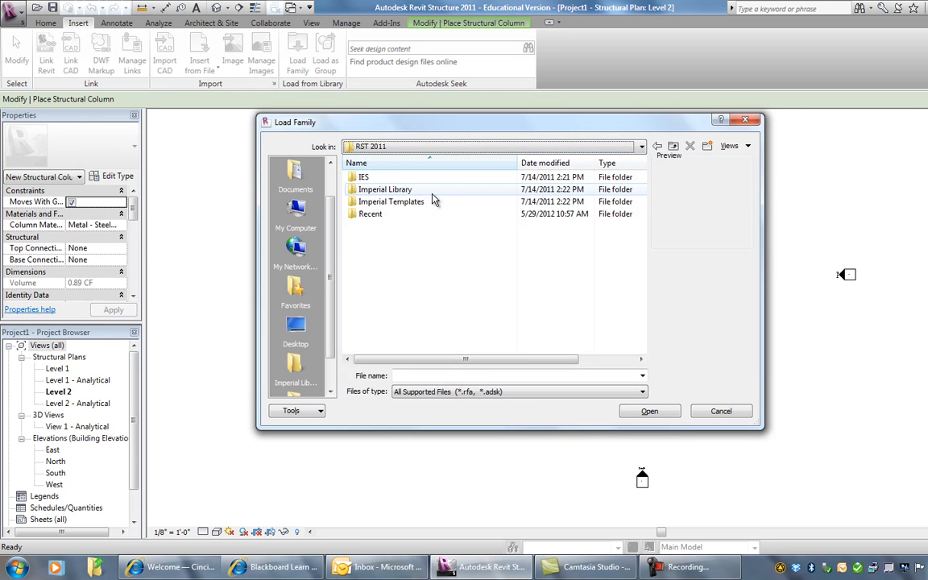
Step: Review the folder path through Local Disk (C:), ProgramData and Autodesk, and reopen the RST 2011 folder
{"action": "left_click", "coordinate": [643, 147]}
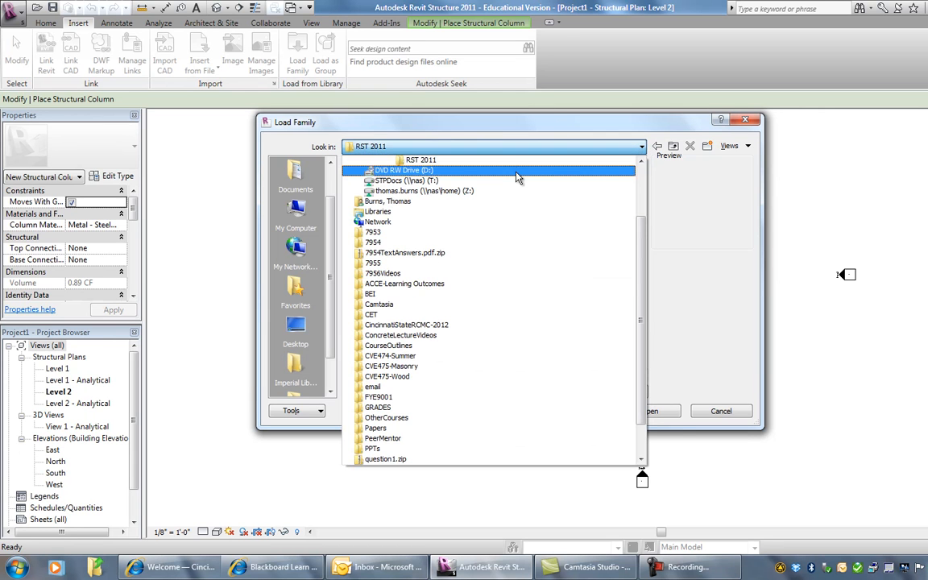
{"action": "left_click", "coordinate": [641, 162]}
{"action": "left_click", "coordinate": [642, 162]}
{"action": "left_click", "coordinate": [641, 161]}
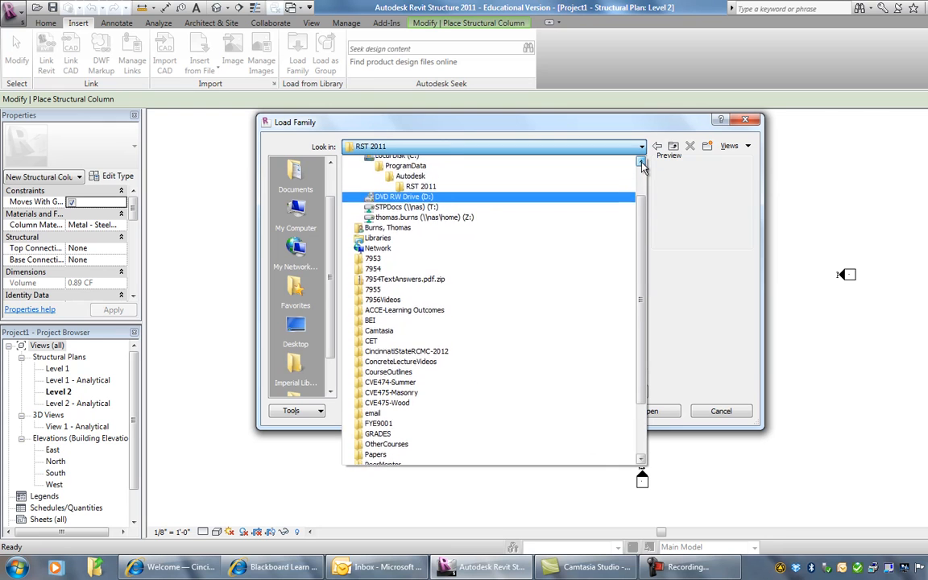
{"action": "left_click", "coordinate": [642, 162]}
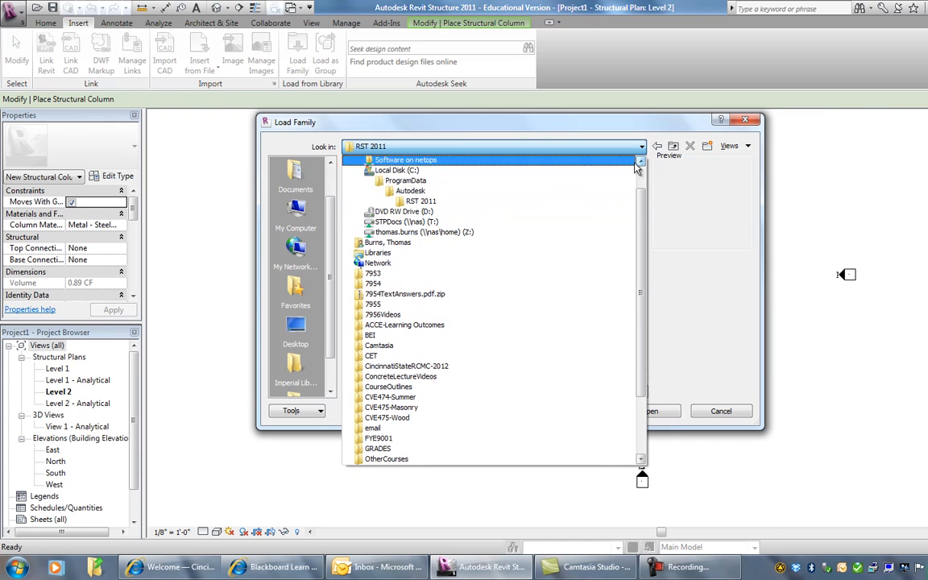
{"action": "left_click", "coordinate": [422, 201]}
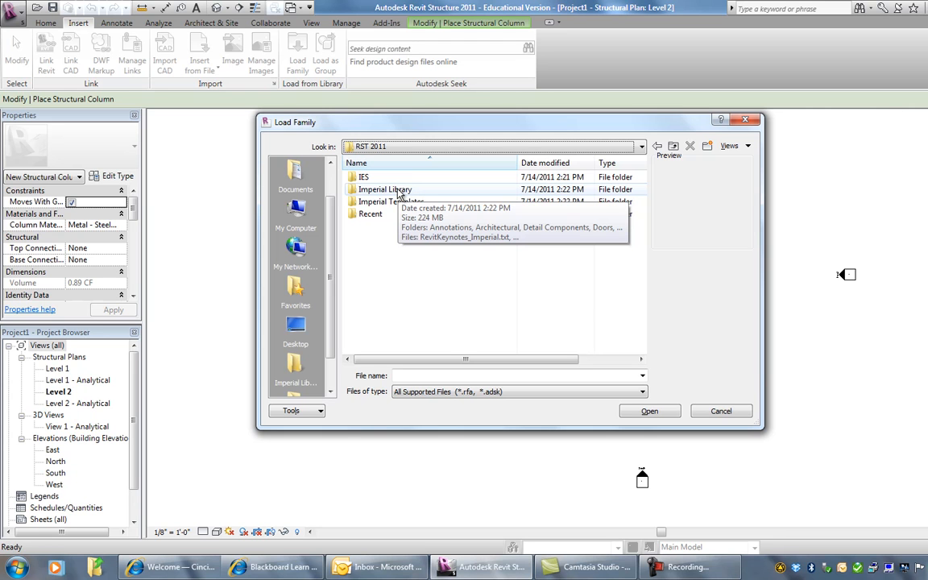
Step: Browse through Imperial Library, Structural, Columns and Steel, and open the W-Wide Flange-Column.rfa family
{"action": "left_click", "coordinate": [394, 194]}
{"action": "double_click", "coordinate": [394, 194]}
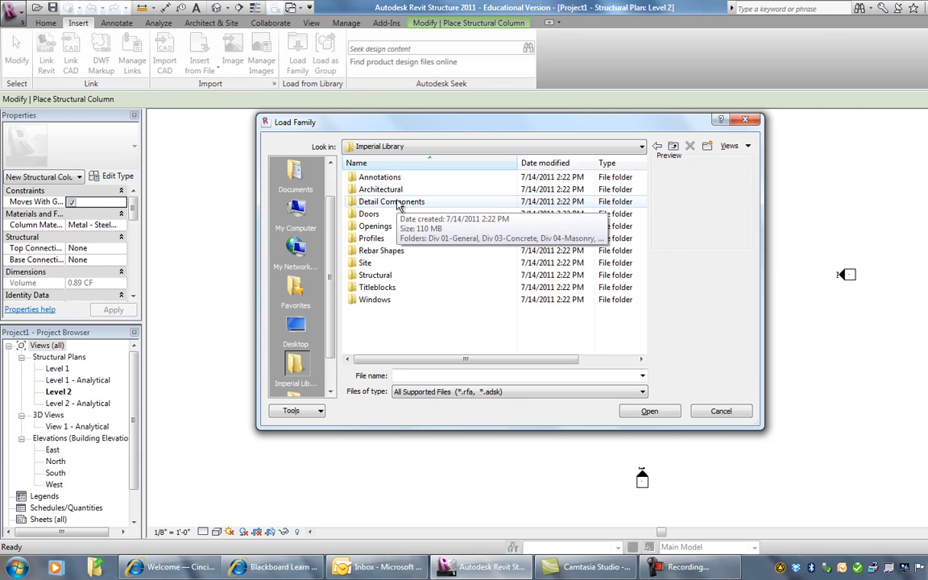
{"action": "double_click", "coordinate": [382, 281]}
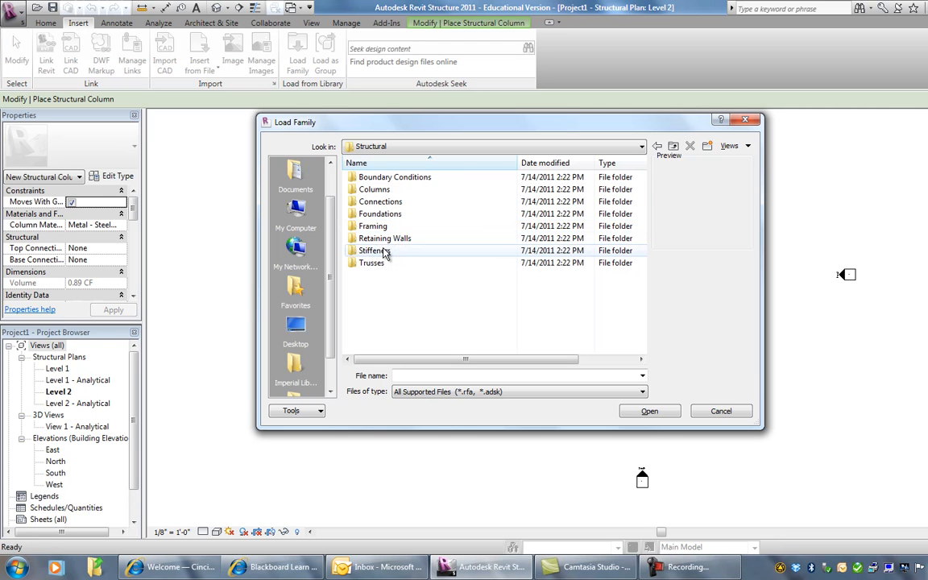
{"action": "double_click", "coordinate": [381, 191]}
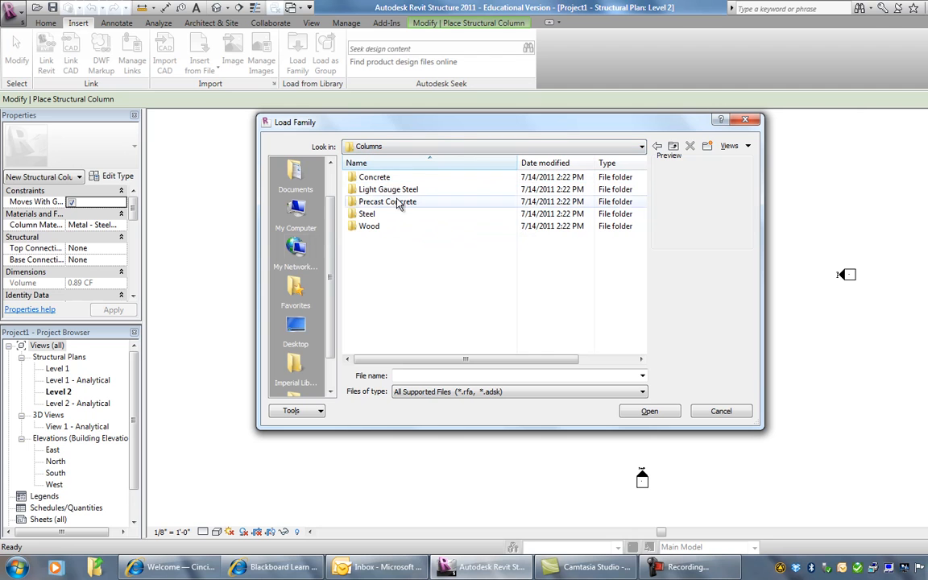
{"action": "double_click", "coordinate": [364, 213]}
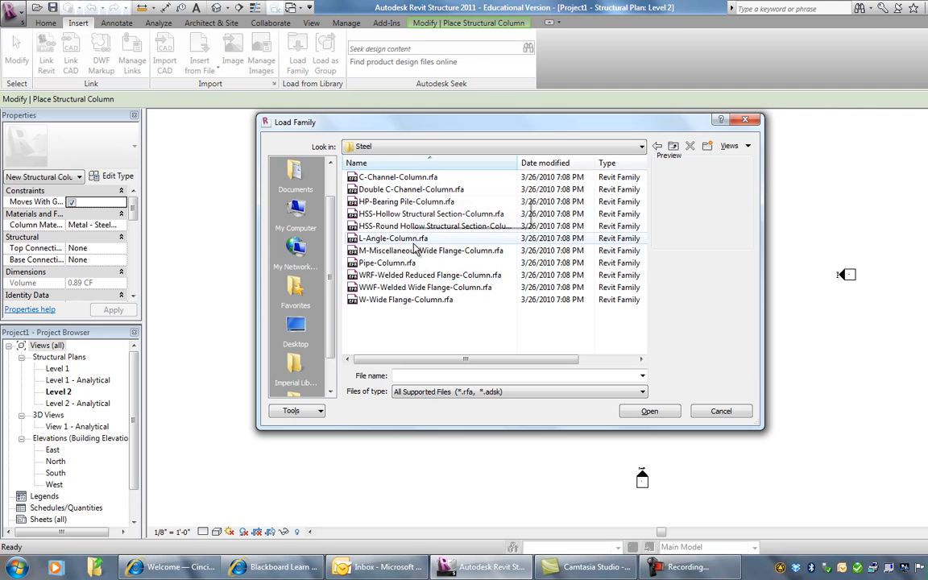
{"action": "left_click", "coordinate": [405, 300]}
{"action": "double_click", "coordinate": [405, 301]}
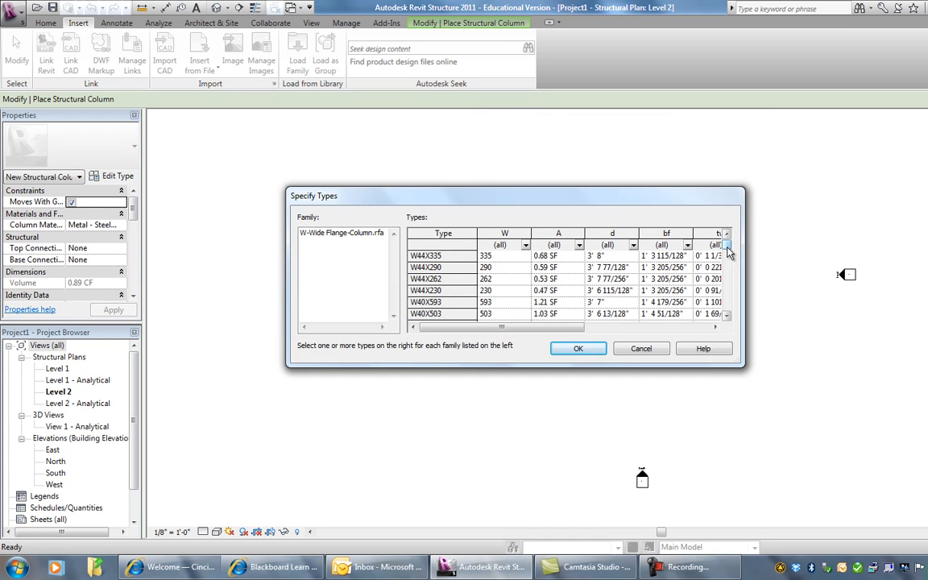
Step: Find the W12 sizes in the family's type list and select W12X16
{"action": "left_click_drag", "start_coordinate": [727, 252], "coordinate": [730, 293]}
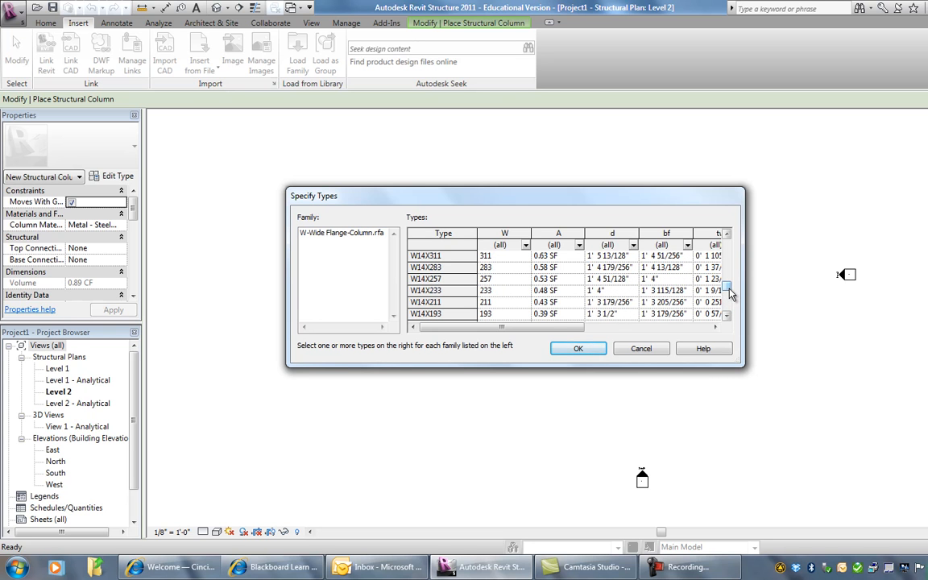
{"action": "left_click_drag", "start_coordinate": [728, 292], "coordinate": [728, 303]}
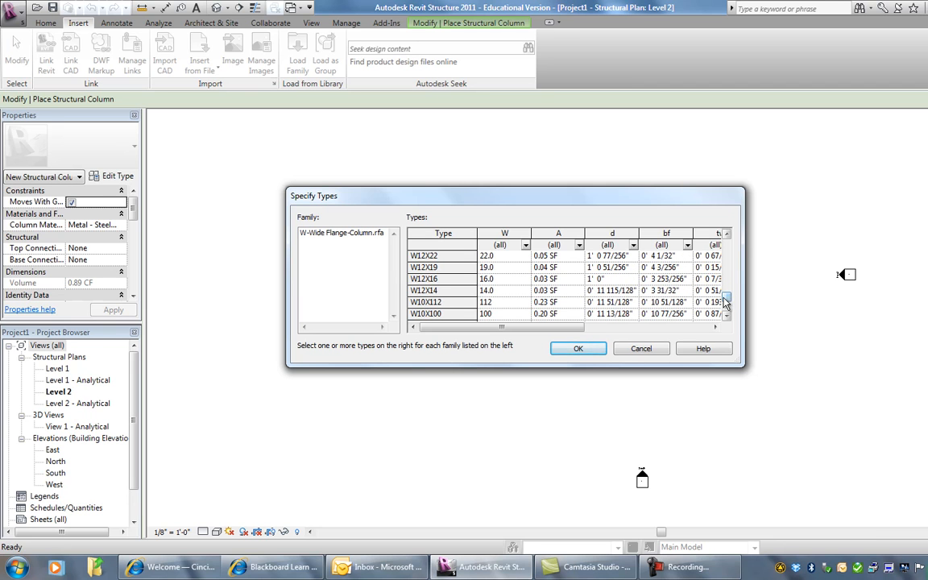
{"action": "left_click", "coordinate": [418, 278]}
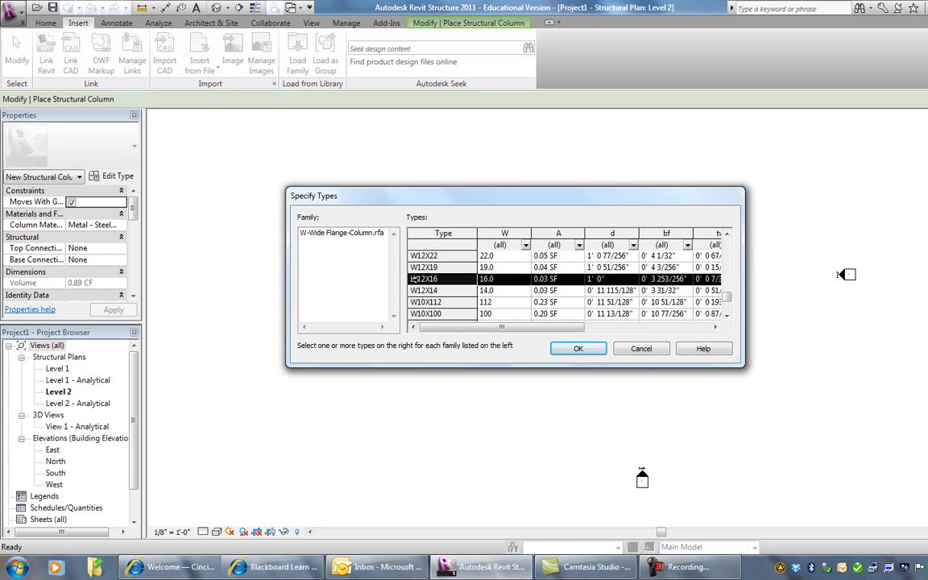
Step: Select the W12X190, W12X170, W12X152 and W12X136 types together in the family's type list
{"action": "left_click", "coordinate": [727, 234]}
{"action": "left_click", "coordinate": [727, 235]}
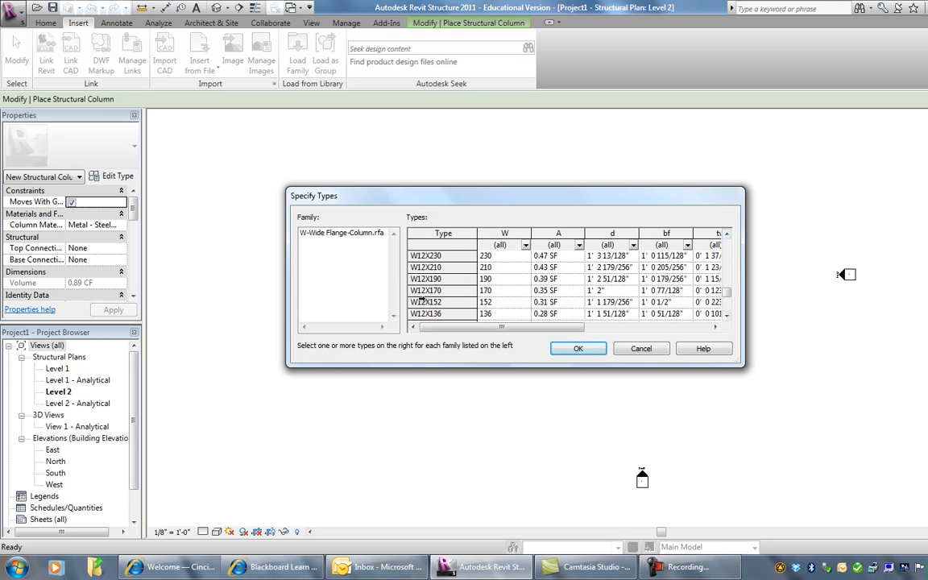
{"action": "left_click", "coordinate": [411, 279]}
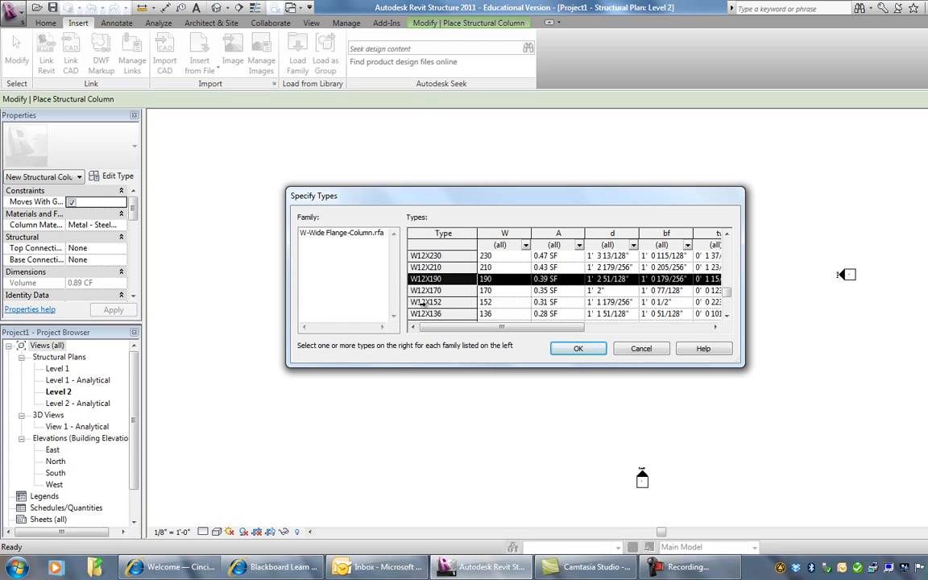
{"action": "left_click", "coordinate": [424, 313], "text": "ctrl"}
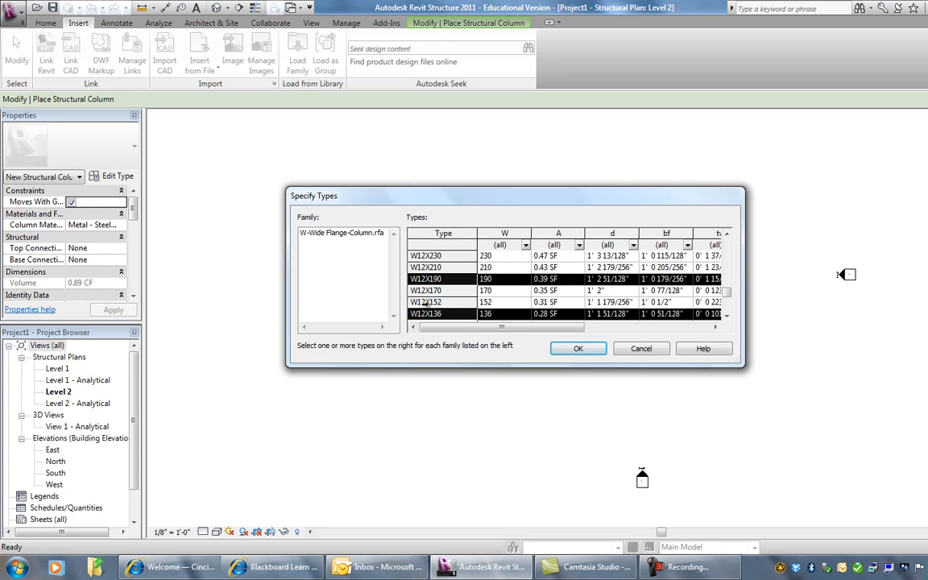
{"action": "left_click", "coordinate": [417, 302], "text": "ctrl"}
{"action": "left_click", "coordinate": [416, 291], "text": "ctrl"}
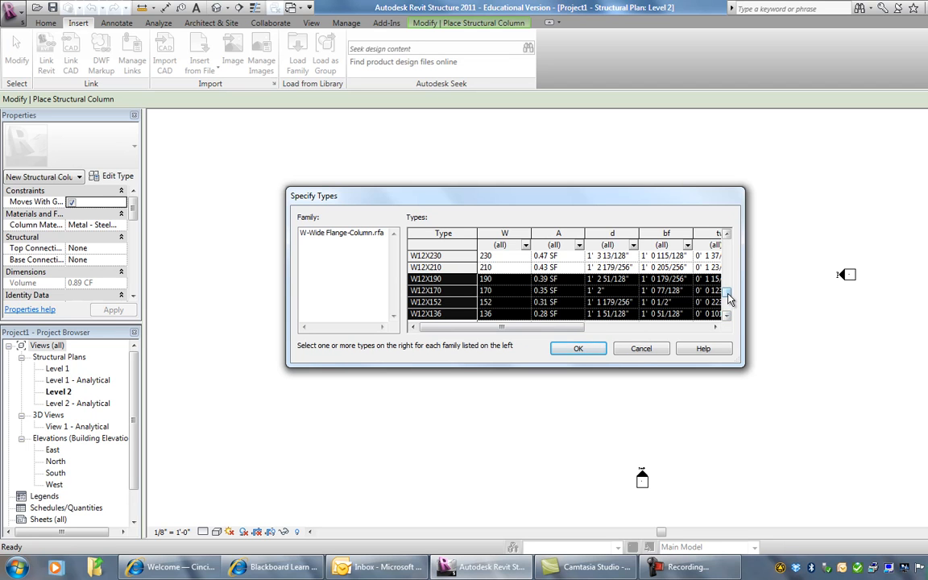
Step: Submit the selected W12 column types for loading and cancel overwriting the existing W-Wide Flange-Column family
{"action": "scroll", "coordinate": [728, 298], "scroll_direction": "up", "scroll_amount": 3}
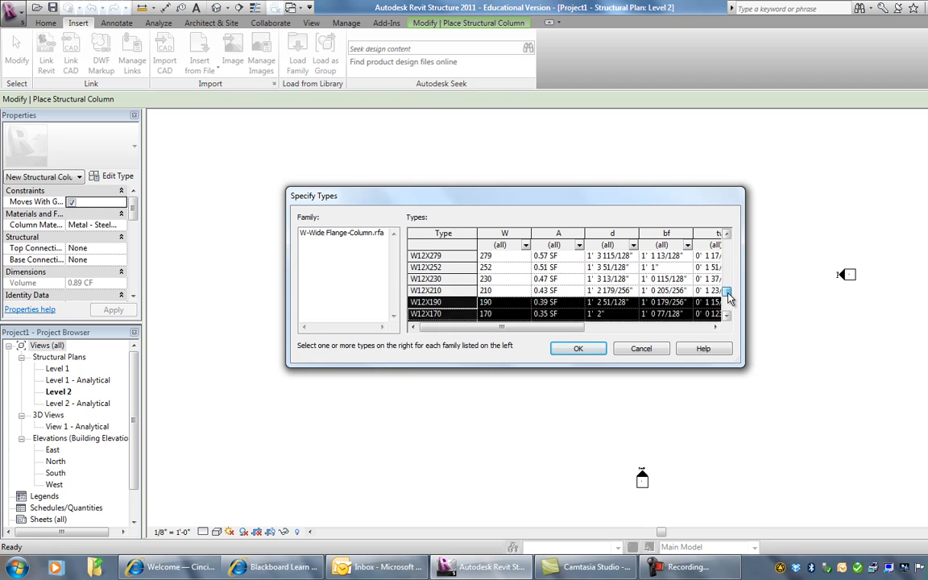
{"action": "scroll", "coordinate": [728, 298], "scroll_direction": "down", "scroll_amount": 4}
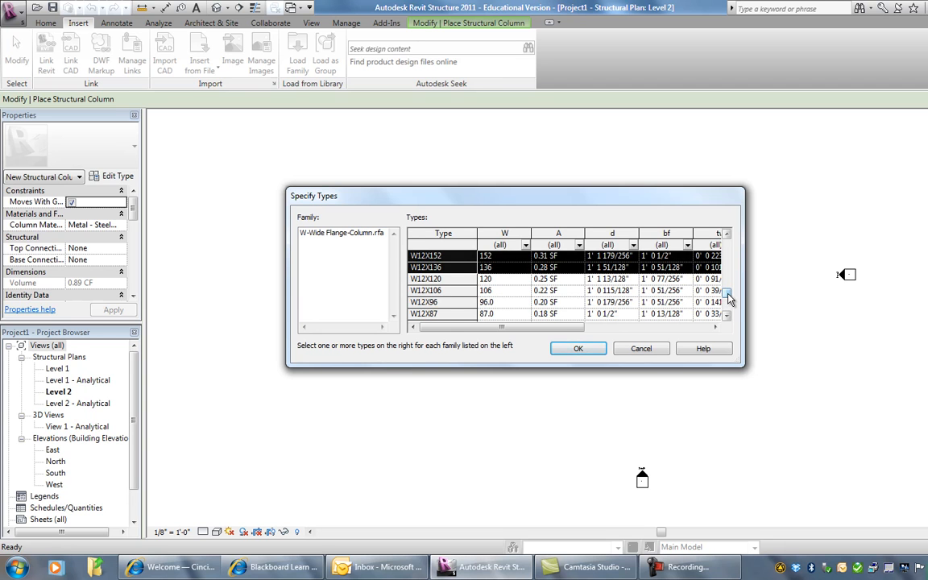
{"action": "left_click", "coordinate": [578, 349]}
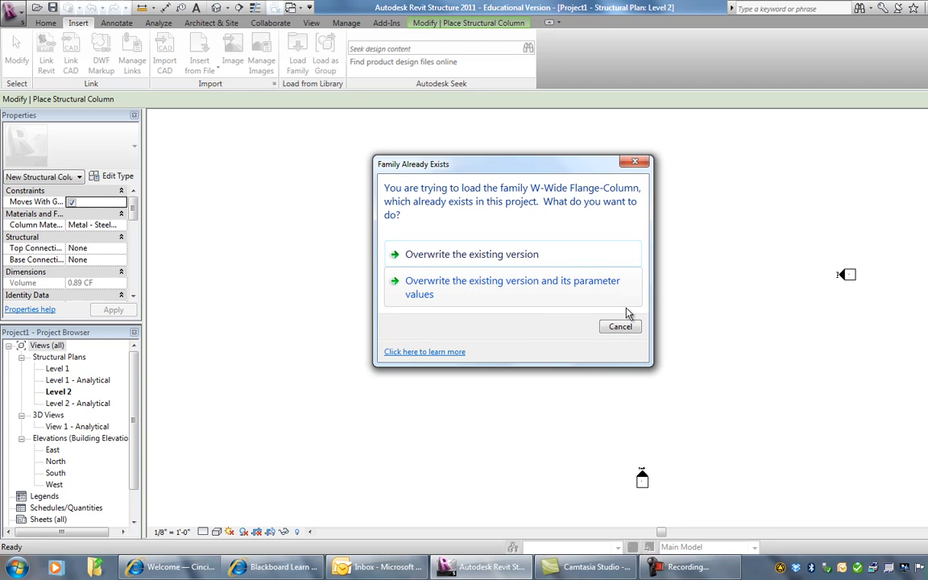
{"action": "left_click", "coordinate": [621, 330]}
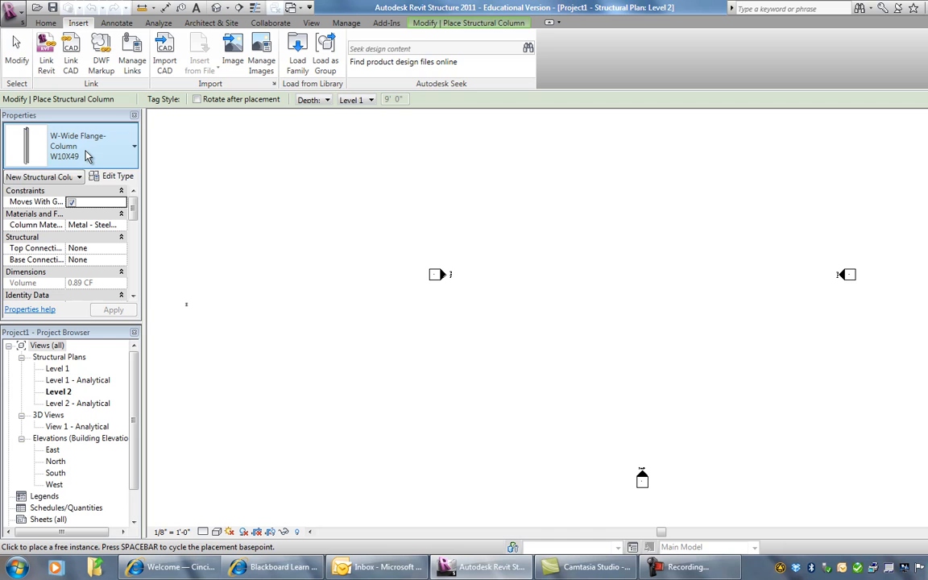
{"action": "left_click", "coordinate": [703, 570]}
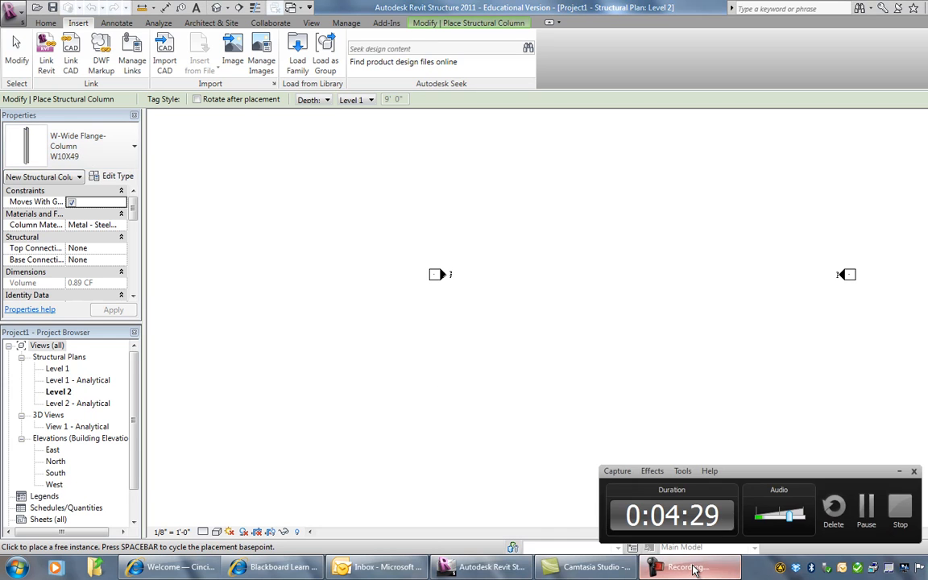